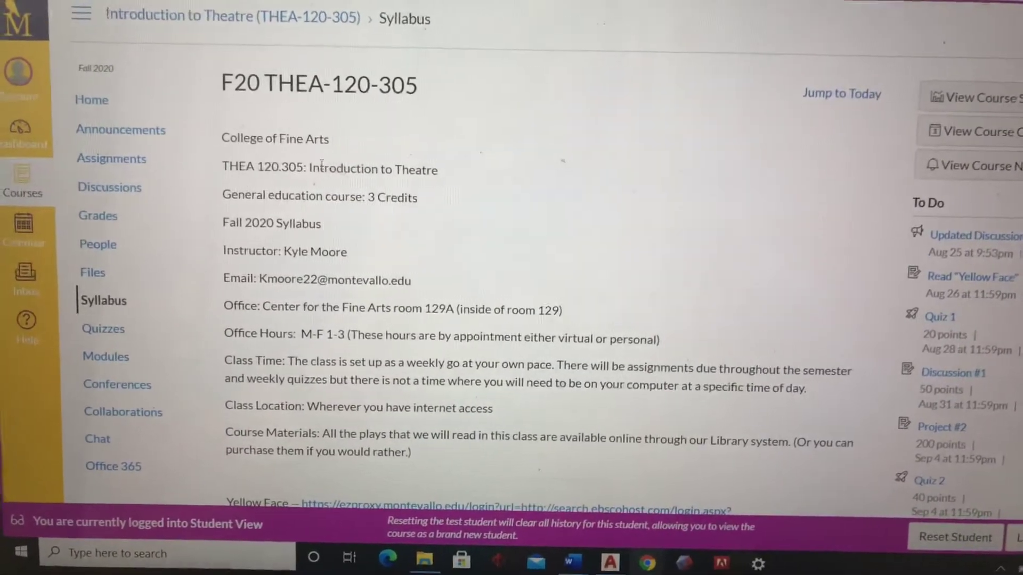
Go to the course Discussions list and open the Discussion #1 topic.
{"action": "left_click", "coordinate": [132, 190]}
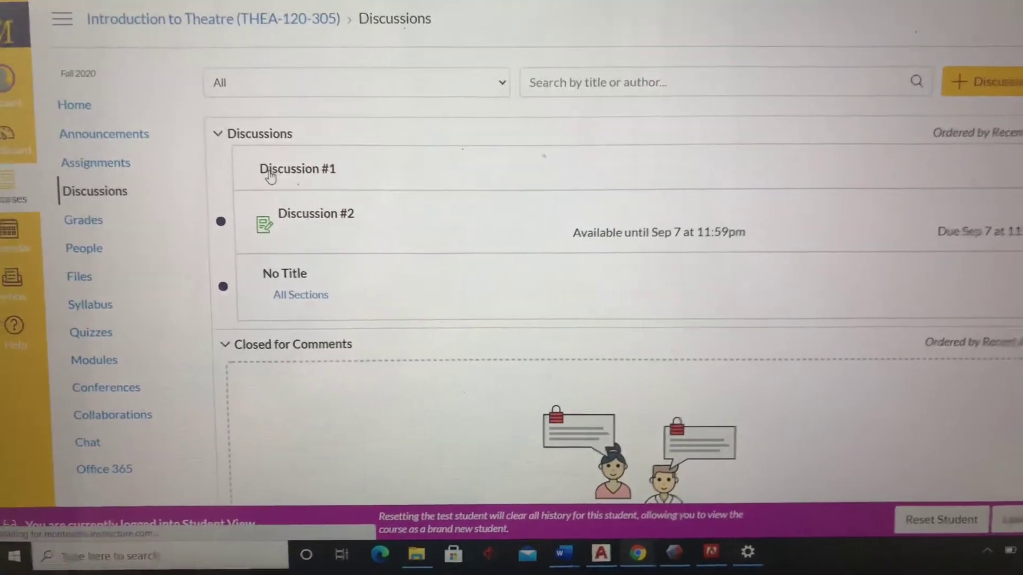
{"action": "left_click", "coordinate": [268, 169]}
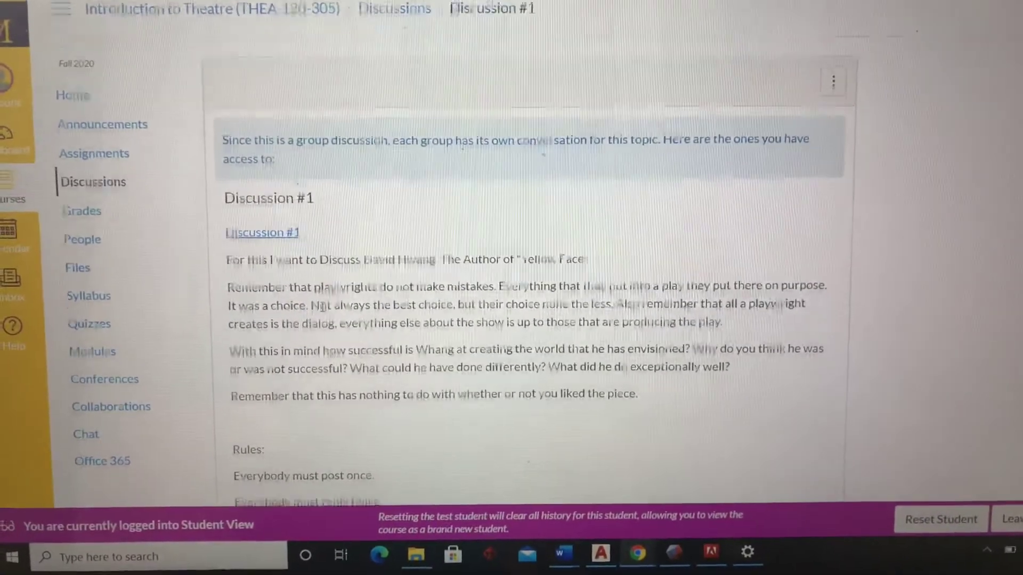
{"action": "scroll", "coordinate": [320, 305], "scroll_direction": "down", "scroll_amount": 1}
{"action": "scroll", "coordinate": [321, 304], "scroll_direction": "down", "scroll_amount": 2}
{"action": "scroll", "coordinate": [320, 304], "scroll_direction": "up", "scroll_amount": 3}
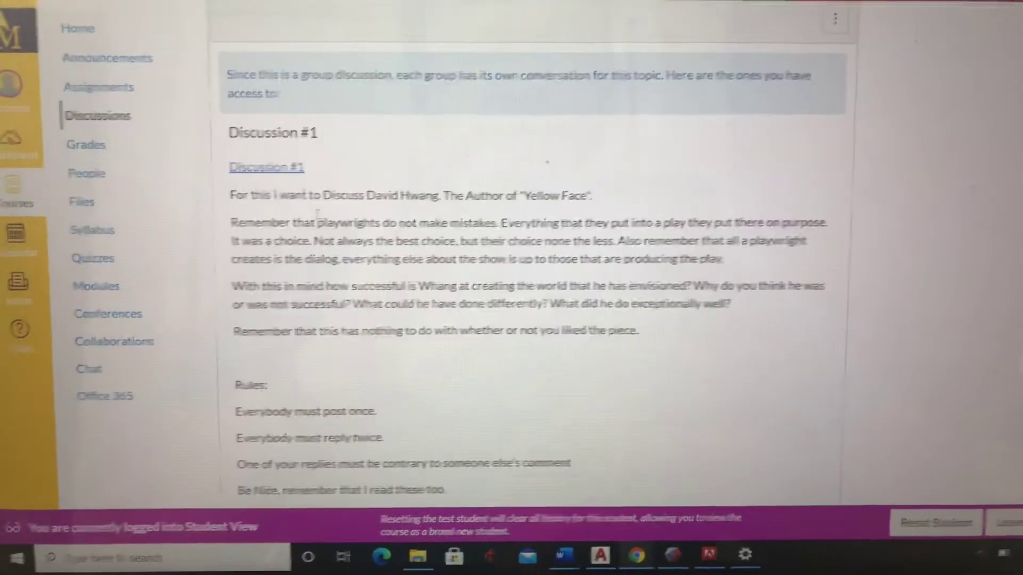
{"action": "scroll", "coordinate": [331, 316], "scroll_direction": "down", "scroll_amount": 2}
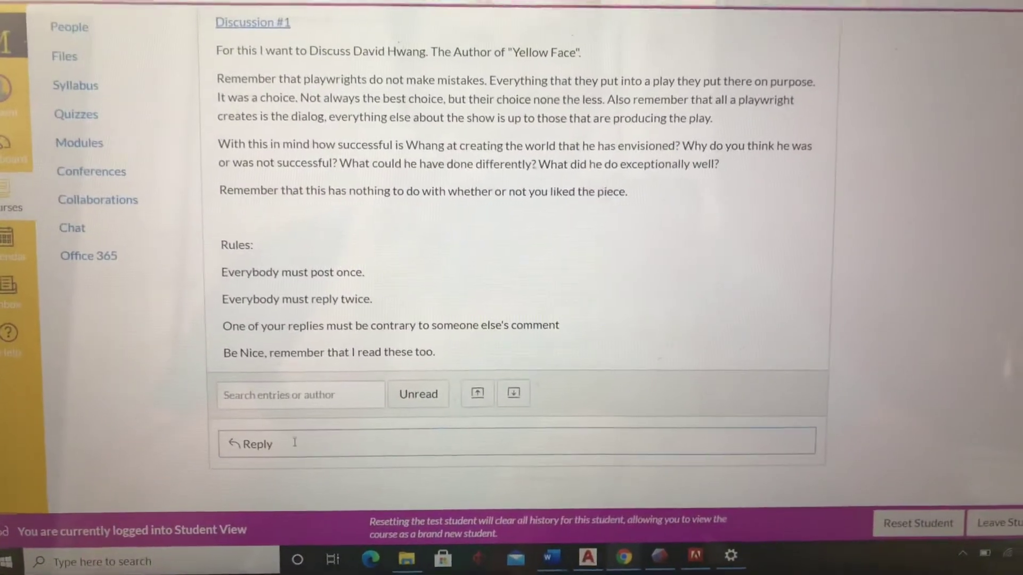
Open a reply editor under Discussion #1 and draft 'type whatever you want.', fixing a typo.
{"action": "left_click", "coordinate": [281, 448]}
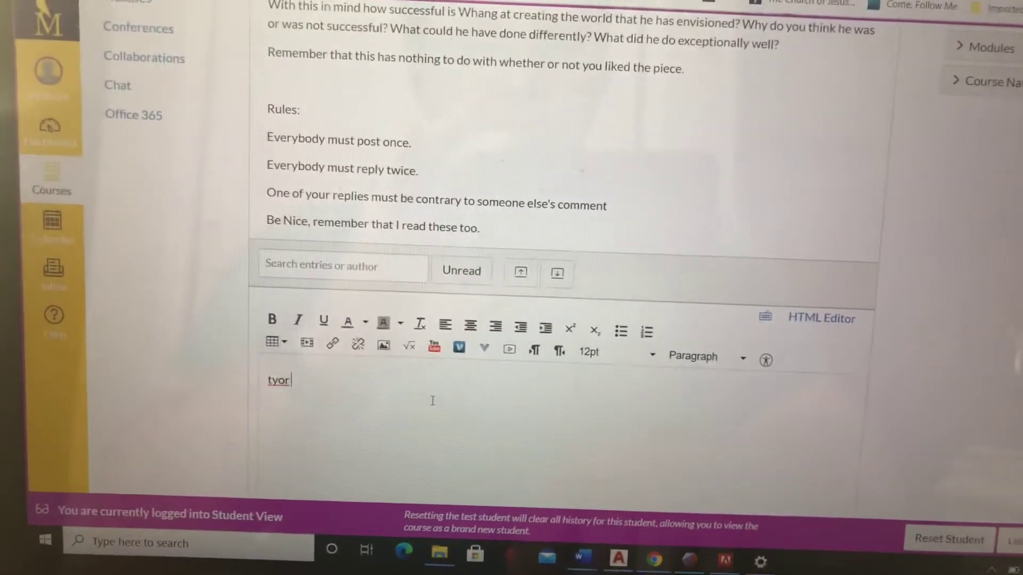
{"action": "key", "text": "BackSpace"}
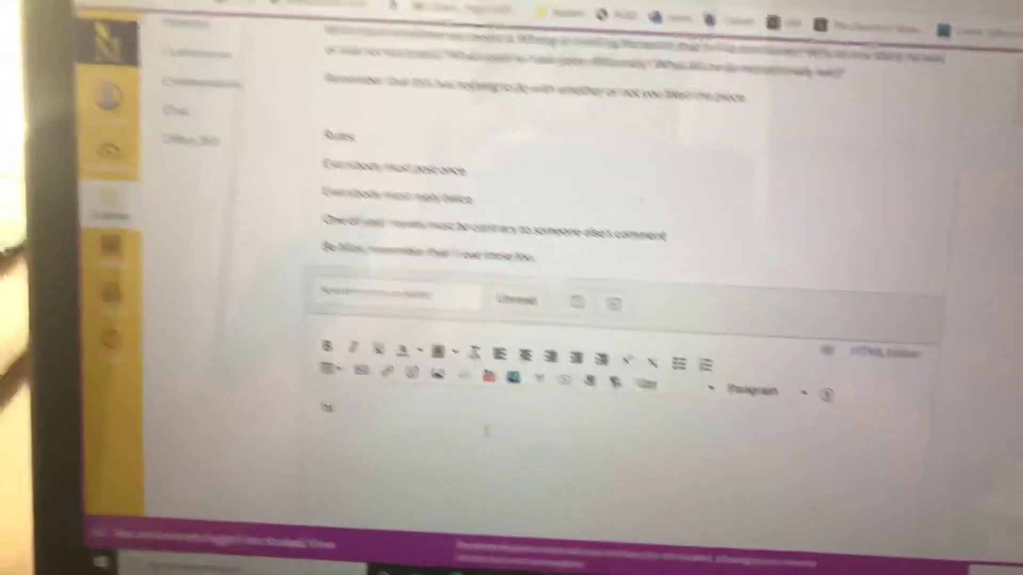
{"action": "type", "text": "pe what"}
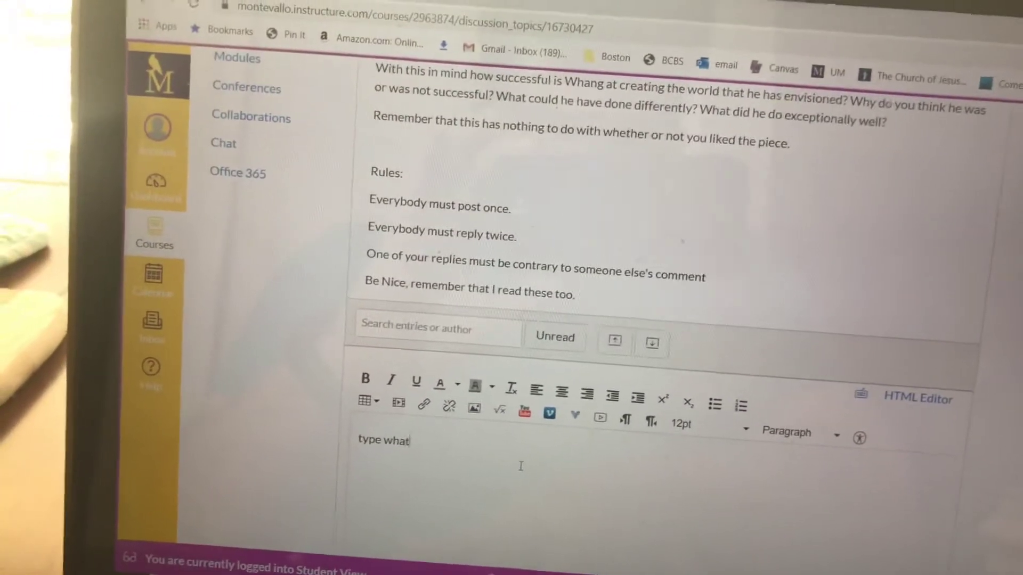
{"action": "type", "text": "ever you"}
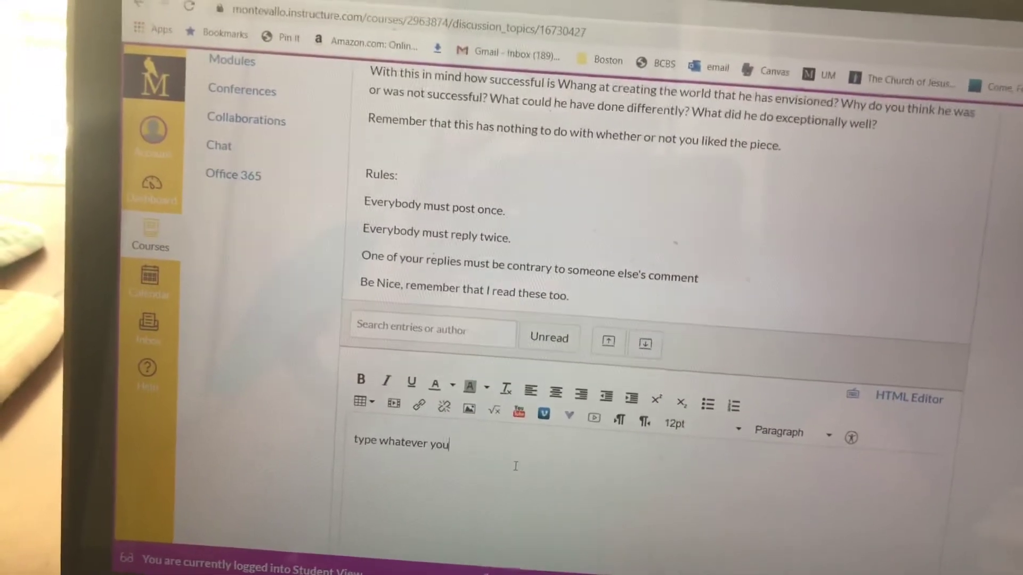
{"action": "type", "text": " want"}
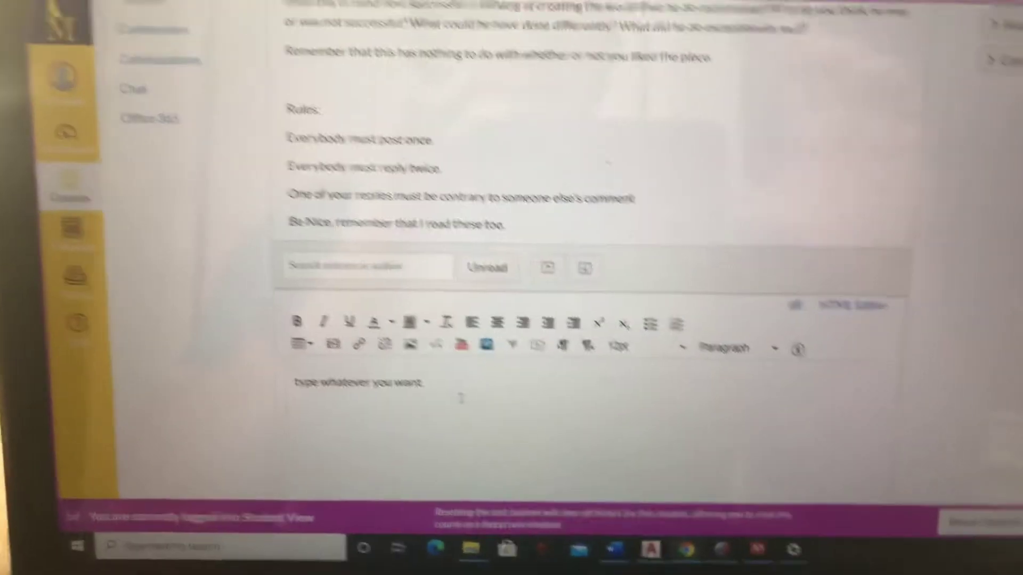
{"action": "type", "text": "."}
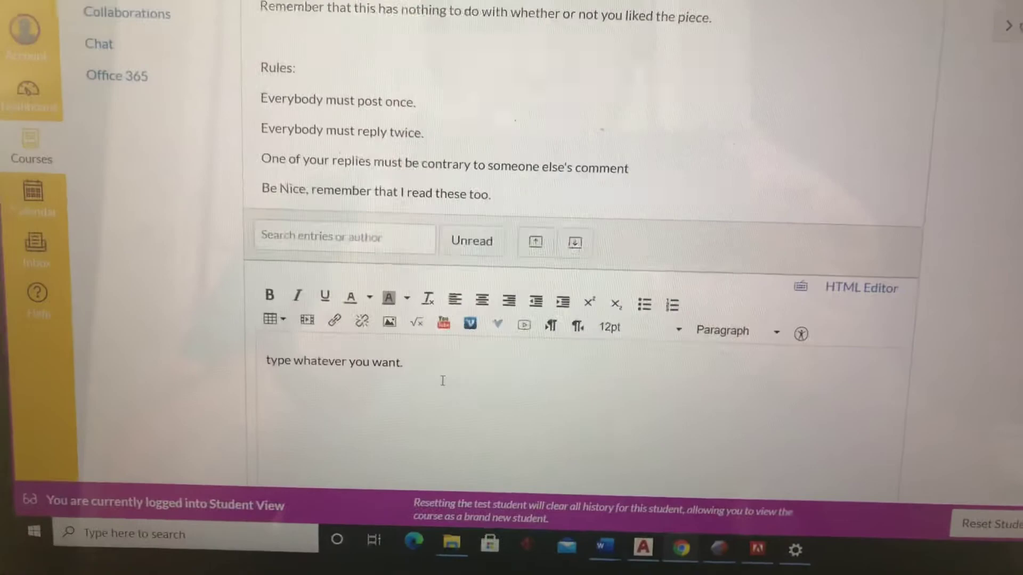